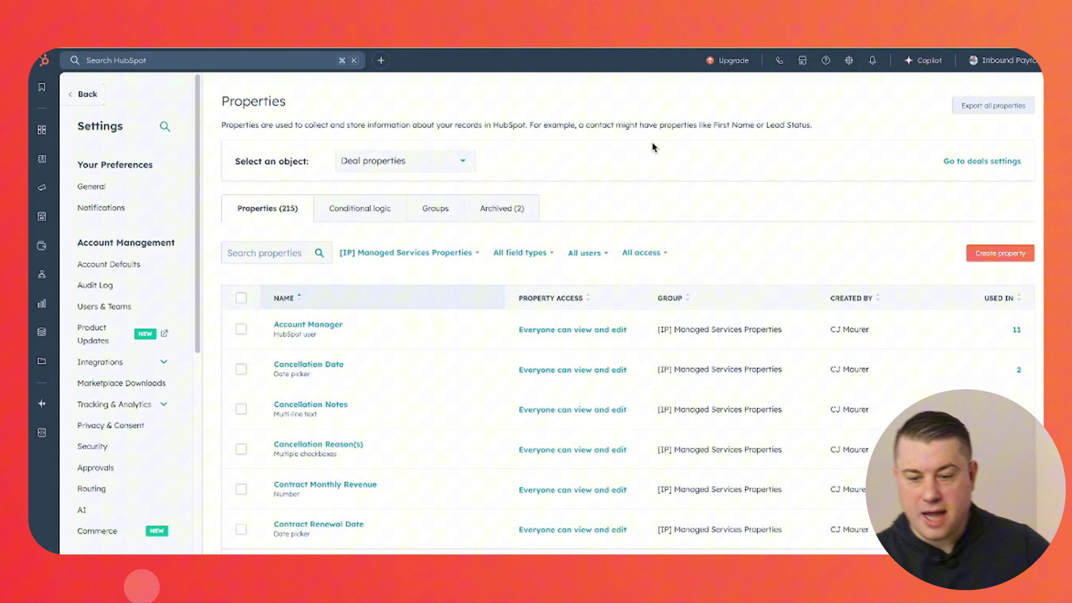
scroll(634, 218, "down", 1)
scroll(634, 218, "down", 4)
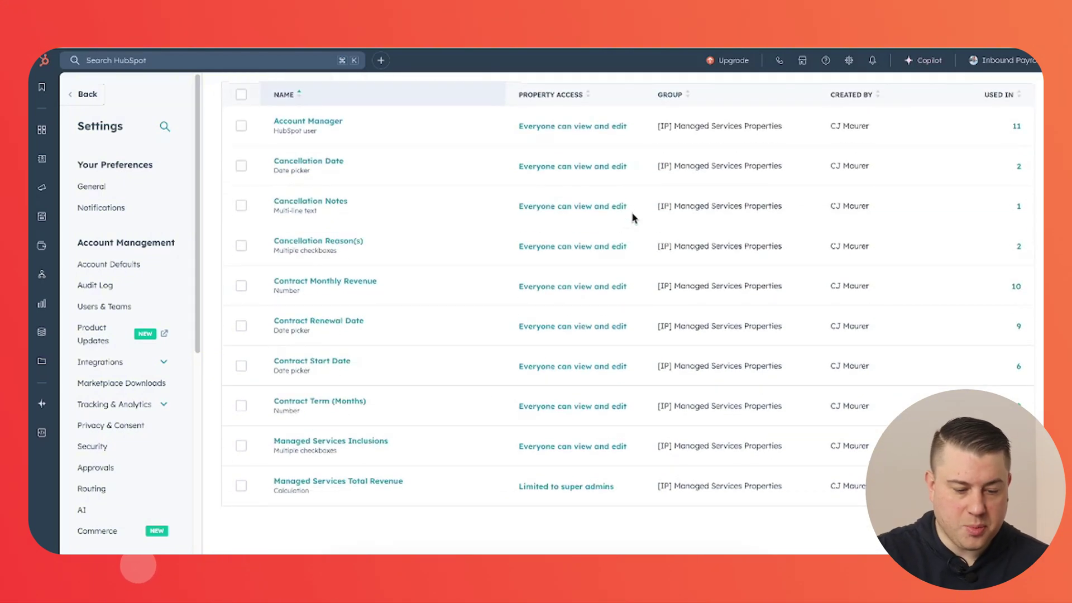
scroll(634, 218, "up", 4)
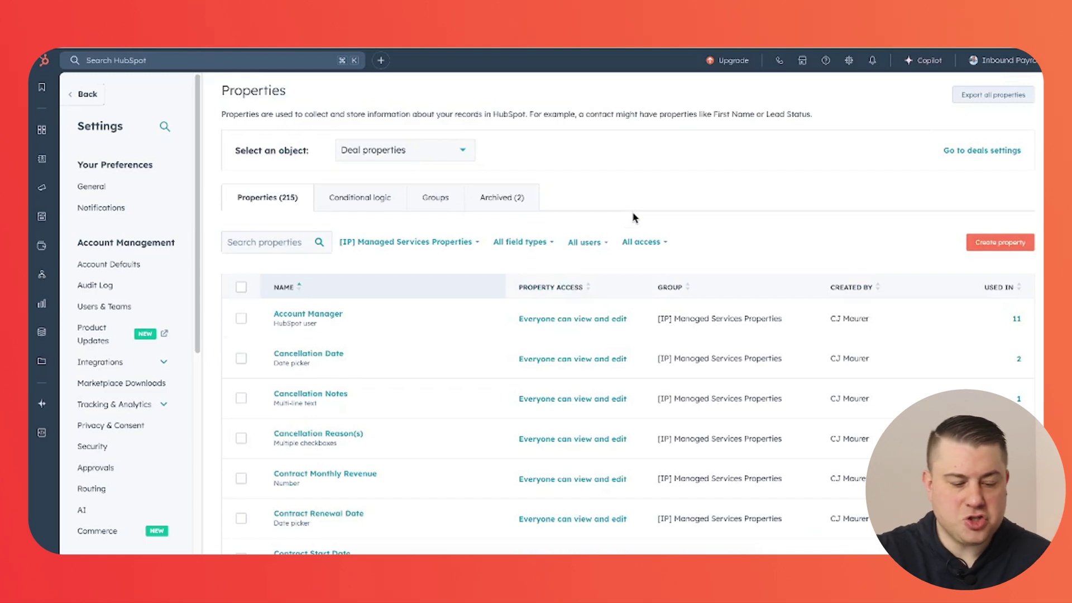
scroll(634, 218, "down", 3)
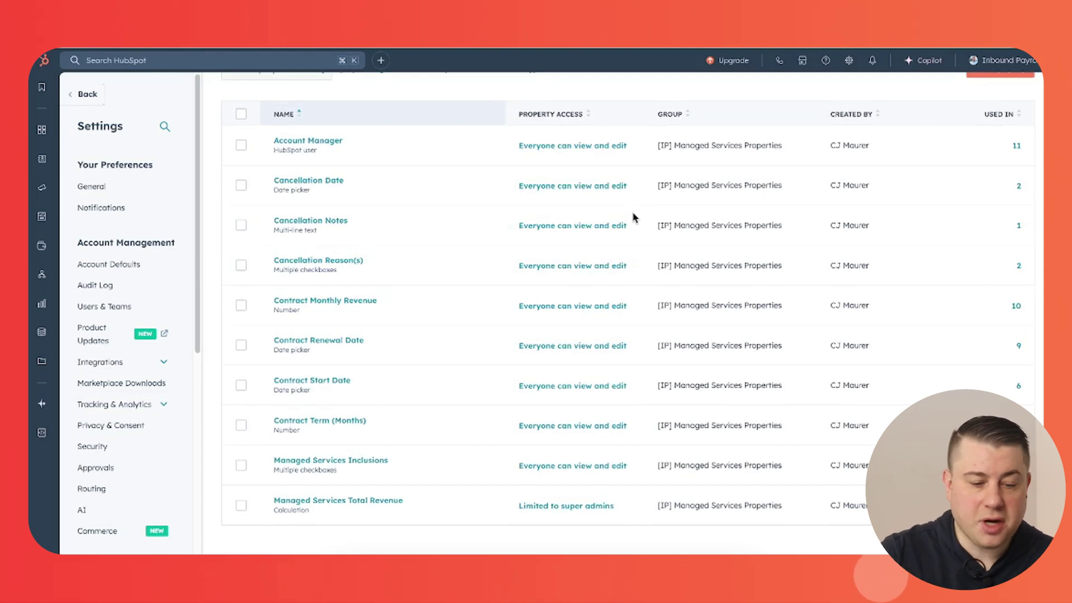
scroll(634, 218, "down", 1)
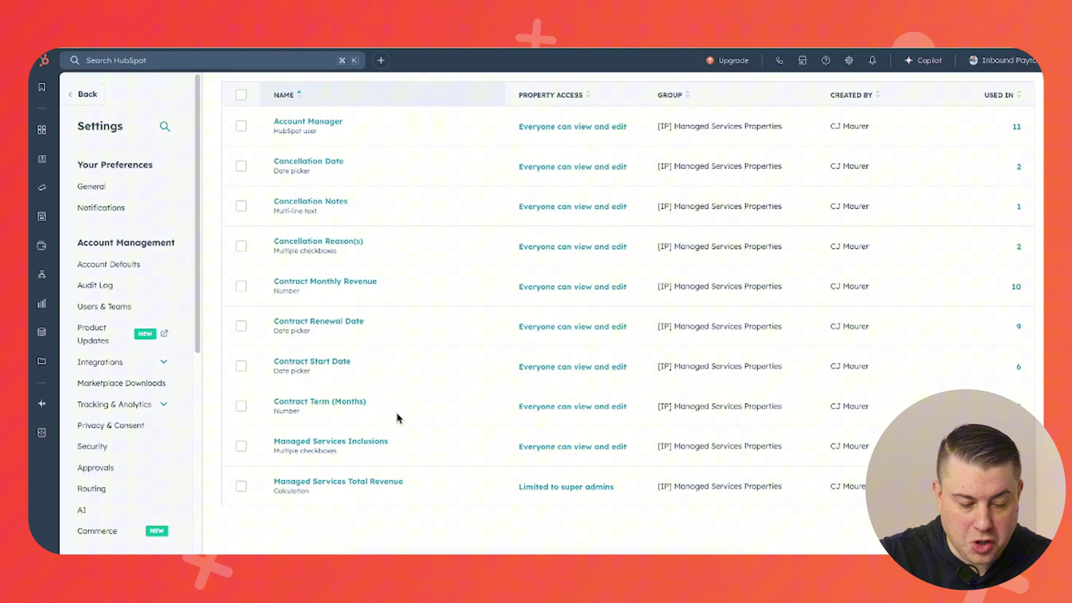
mouse_move(371, 281)
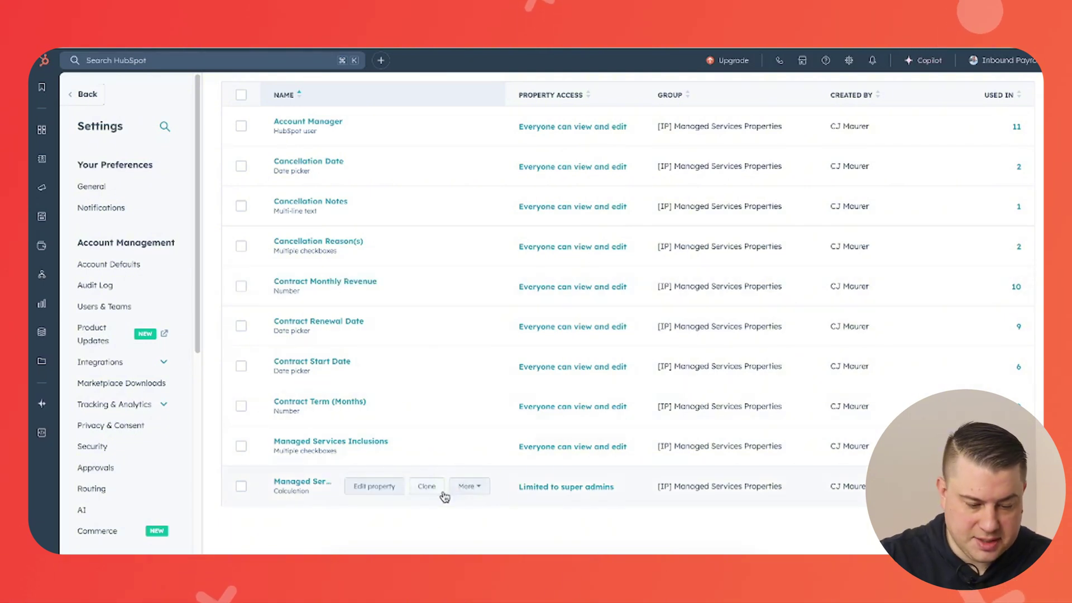
Review the ten checkbox options of the Managed Services Inclusions property, then return to deal properties.
left_click(375, 450)
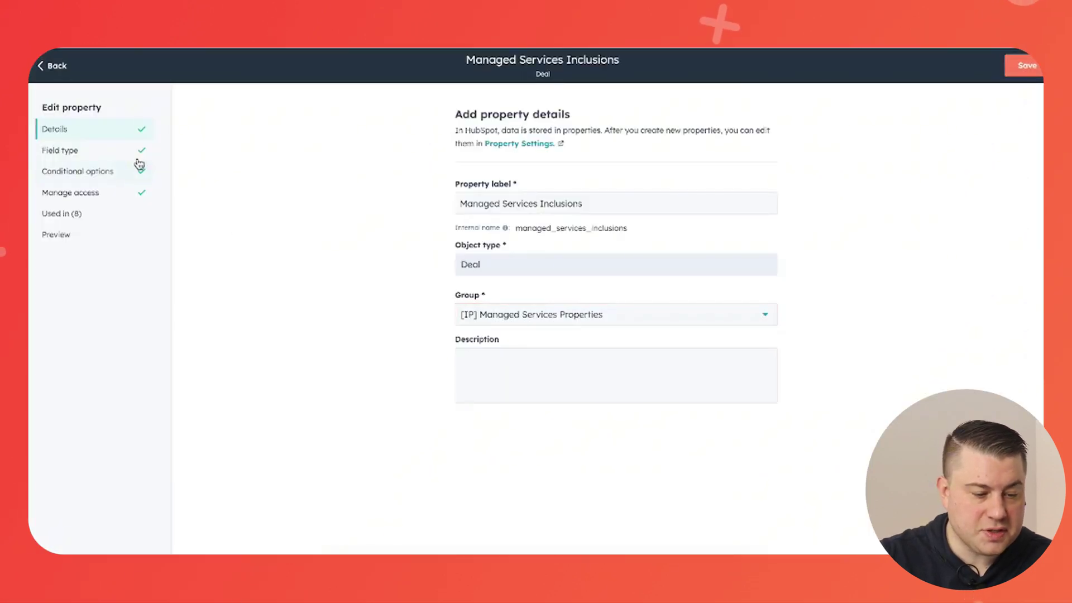
left_click(132, 155)
scroll(391, 235, "down", 4)
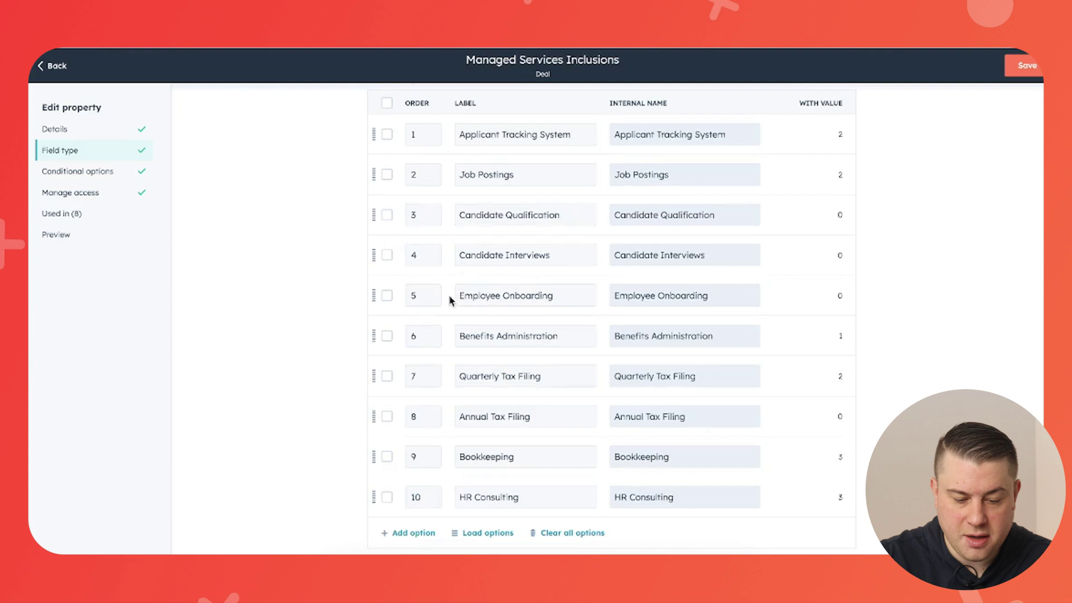
scroll(564, 327, "up", 4)
scroll(564, 328, "down", 4)
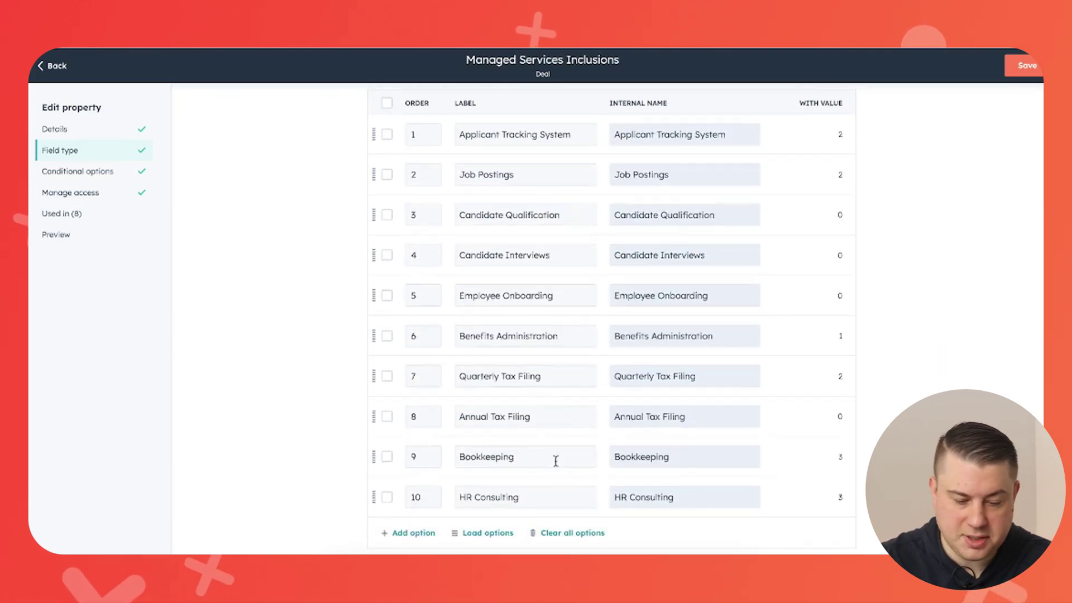
scroll(521, 454, "up", 2)
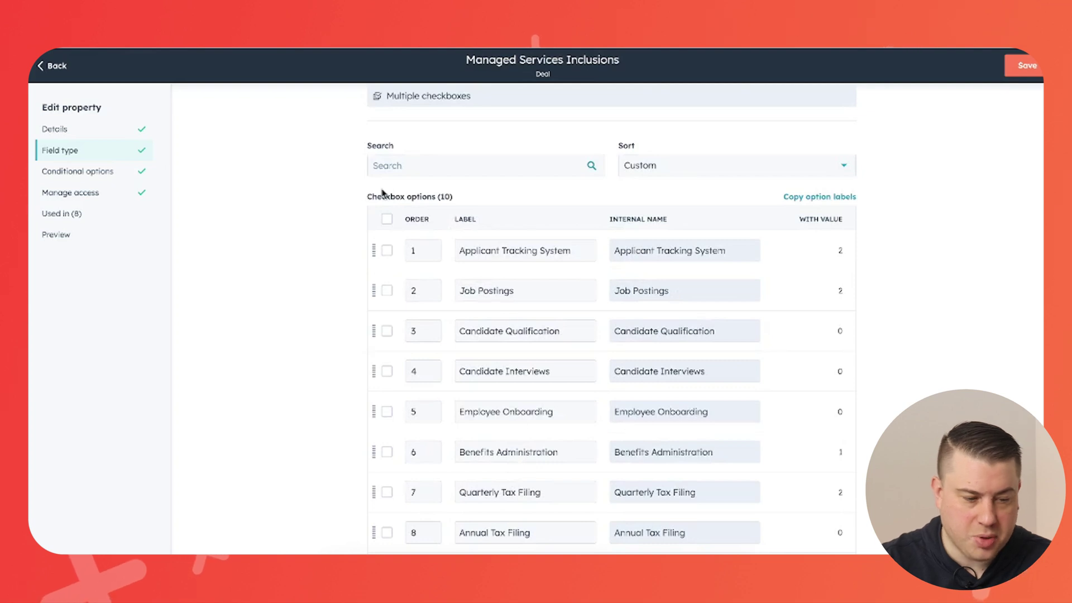
scroll(134, 92, "up", 2)
left_click(56, 66)
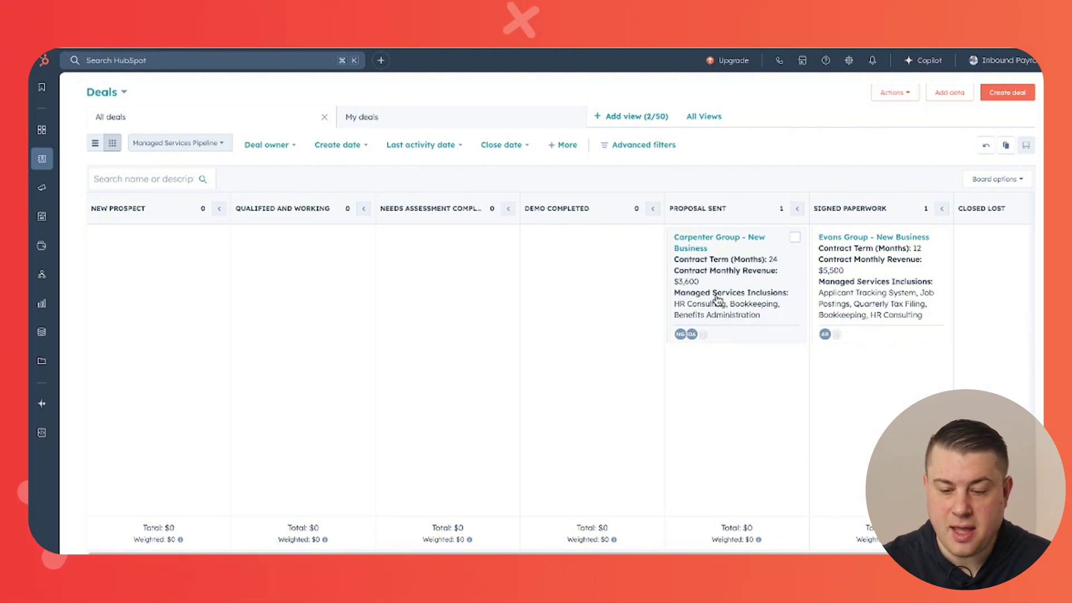
Try moving Carpenter Group to Signed Paperwork, review its required dependent properties, and cancel the move.
left_click_drag(721, 297, 822, 295)
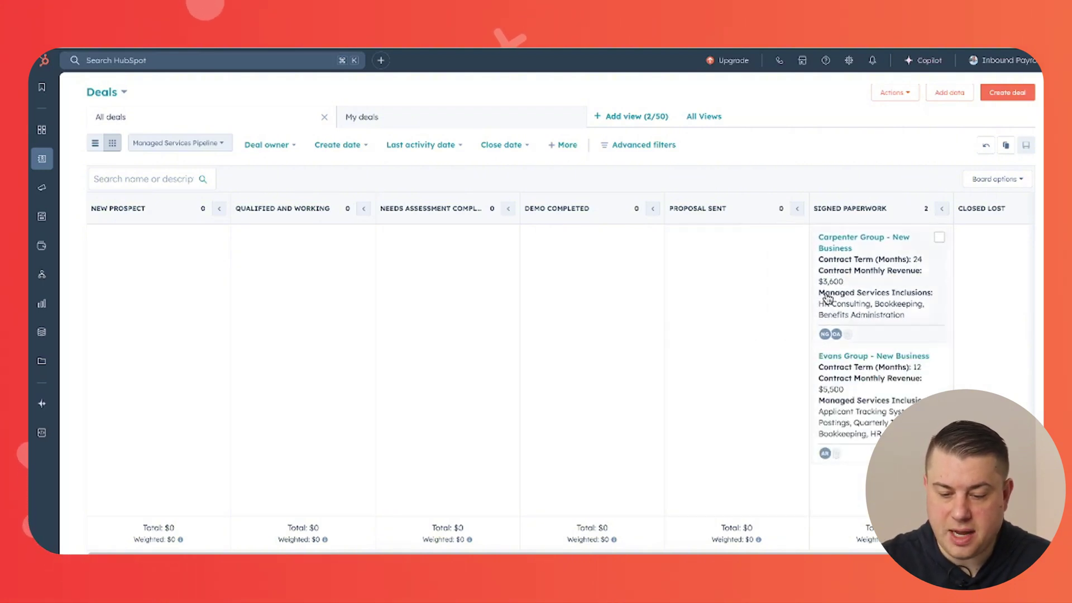
scroll(855, 280, "down", 1)
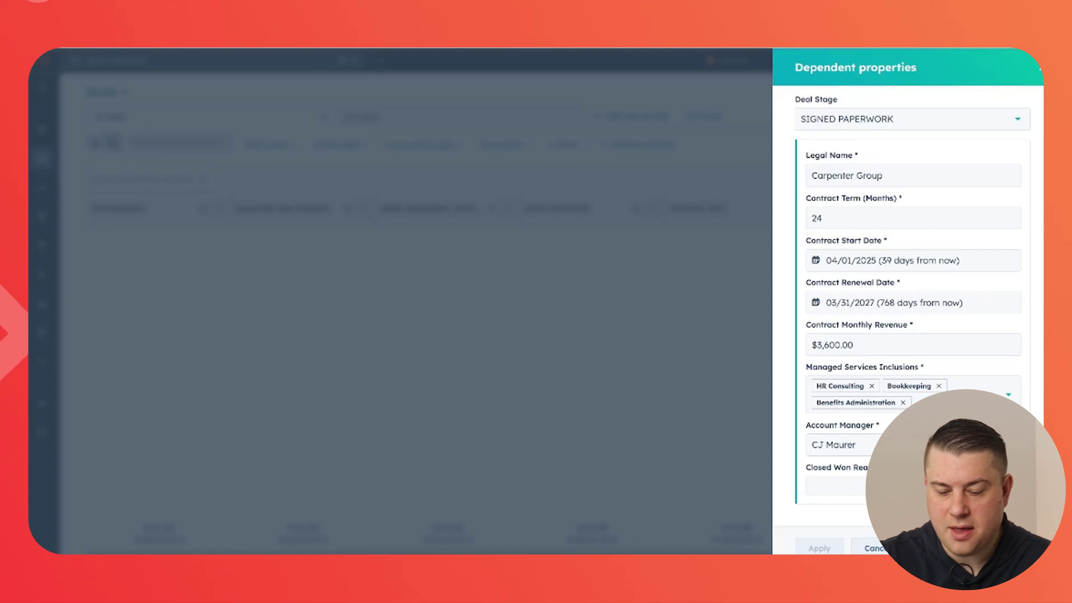
key("Escape")
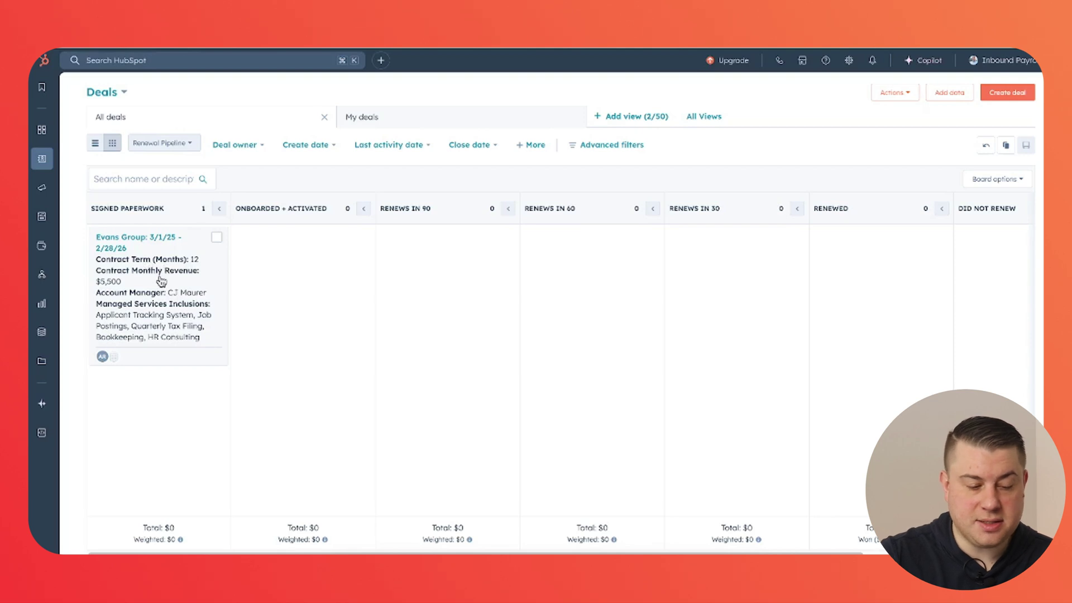
Move the Evans Group renewal deal to Onboarded + Activated.
left_click_drag(175, 281, 280, 273)
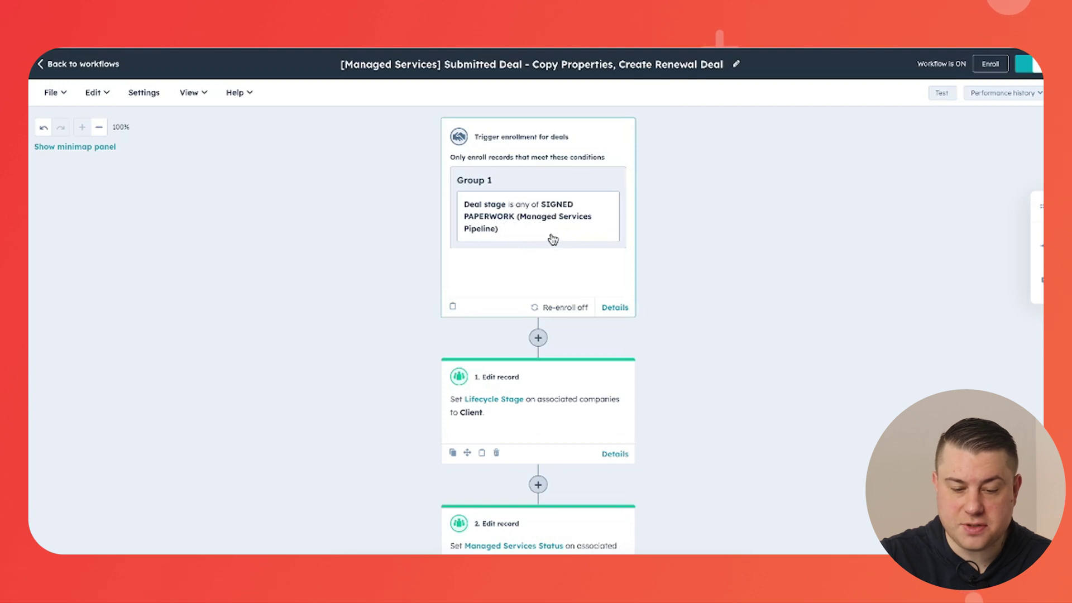
Move the Carpenter Group deal into Signed Paperwork.
scroll(553, 241, "down", 3)
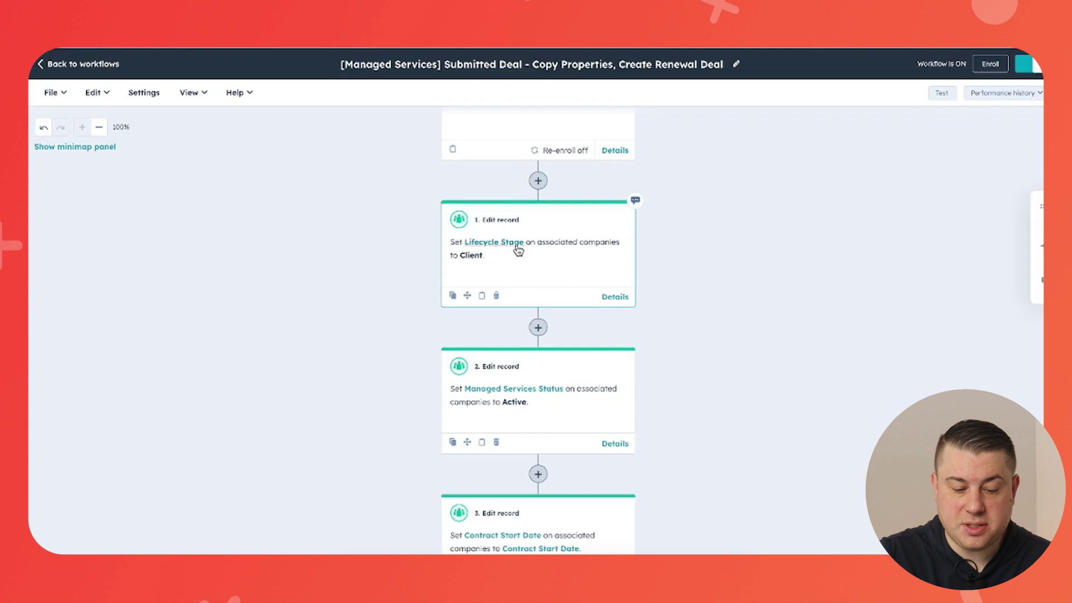
scroll(528, 254, "down", 1)
scroll(541, 254, "down", 1)
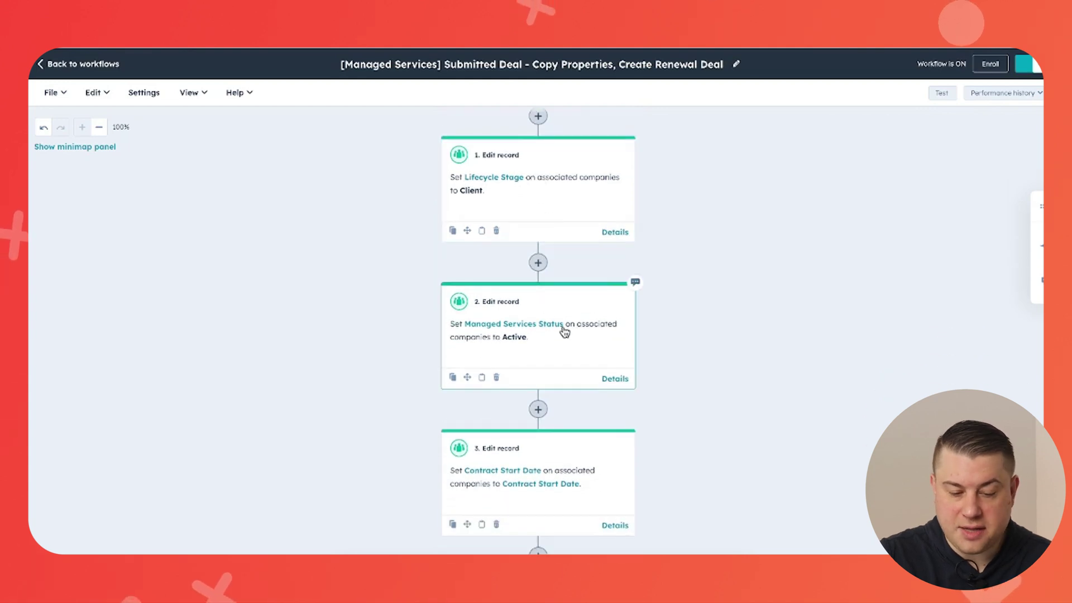
scroll(567, 330, "down", 4)
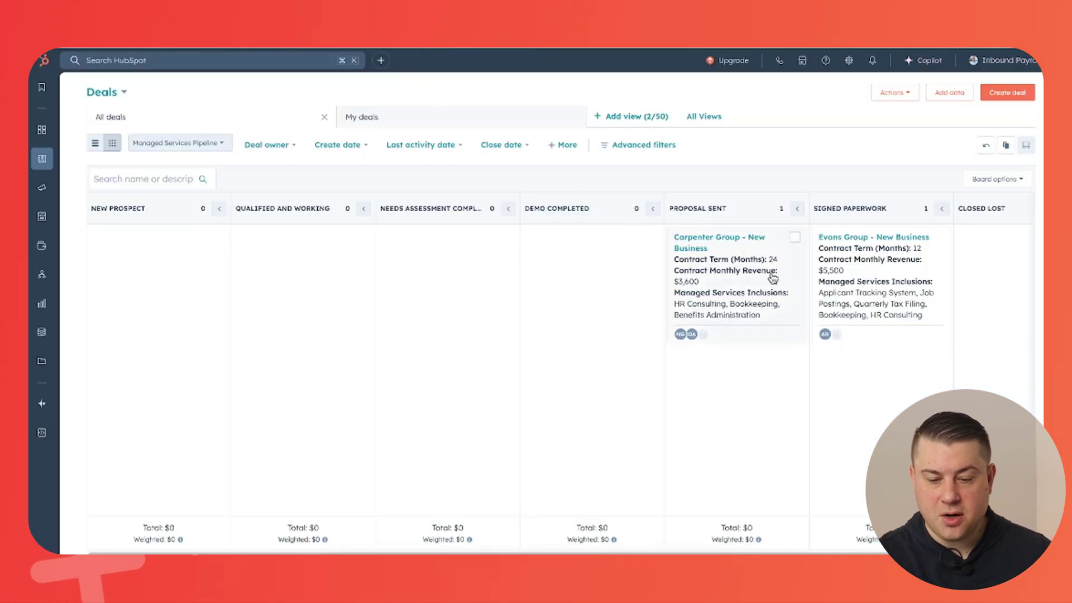
left_click_drag(720, 262, 849, 280)
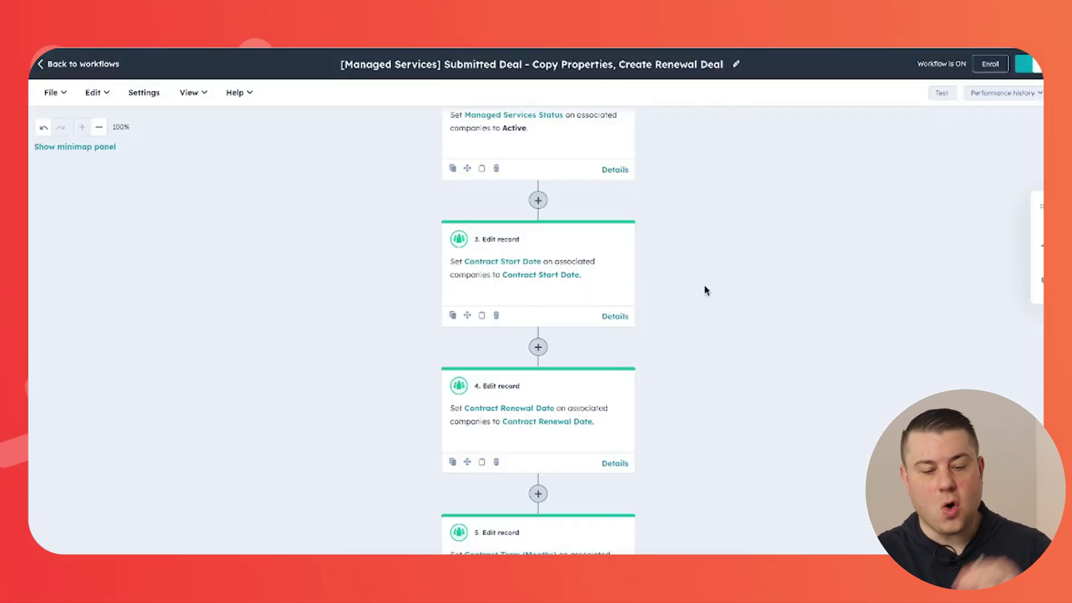
Open the workflow's step 10 Create record action that creates the renewal Deal.
scroll(705, 291, "down", 1)
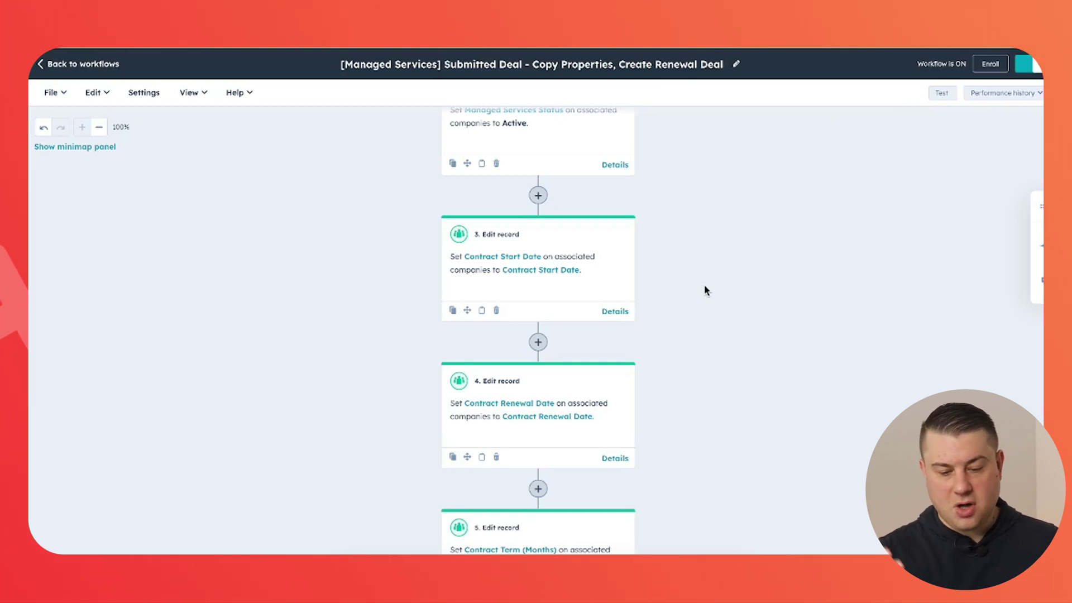
scroll(706, 291, "down", 6)
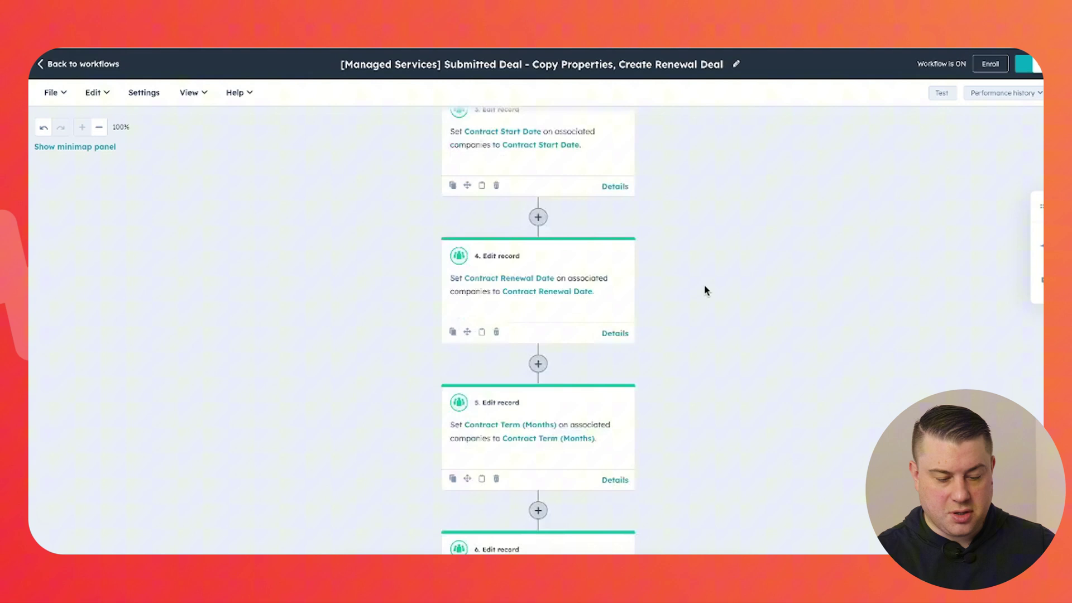
scroll(705, 291, "down", 5)
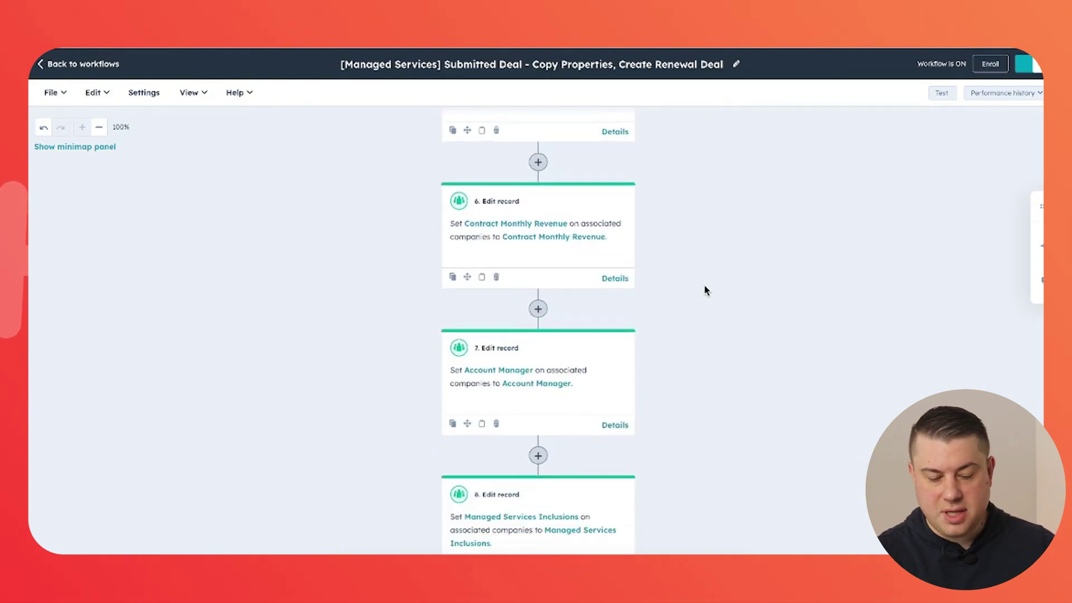
scroll(706, 290, "down", 2)
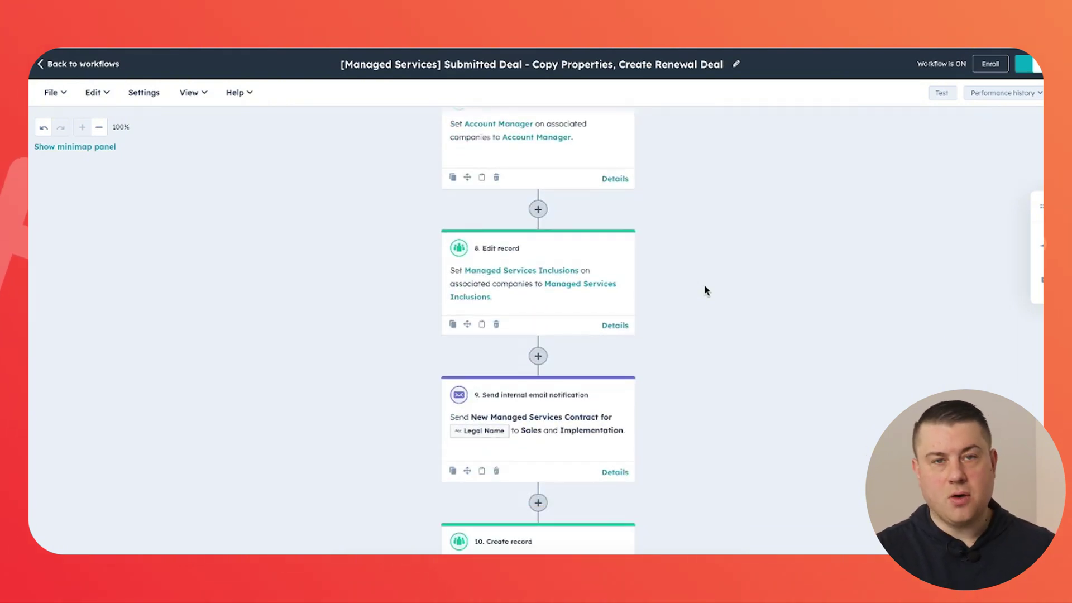
scroll(705, 291, "down", 1)
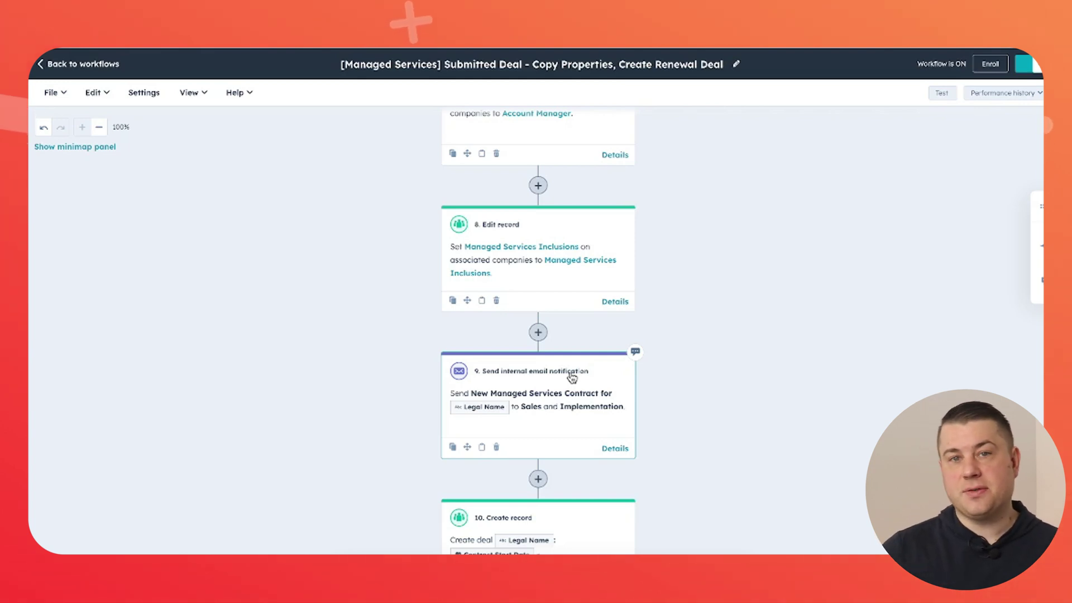
scroll(575, 371, "down", 5)
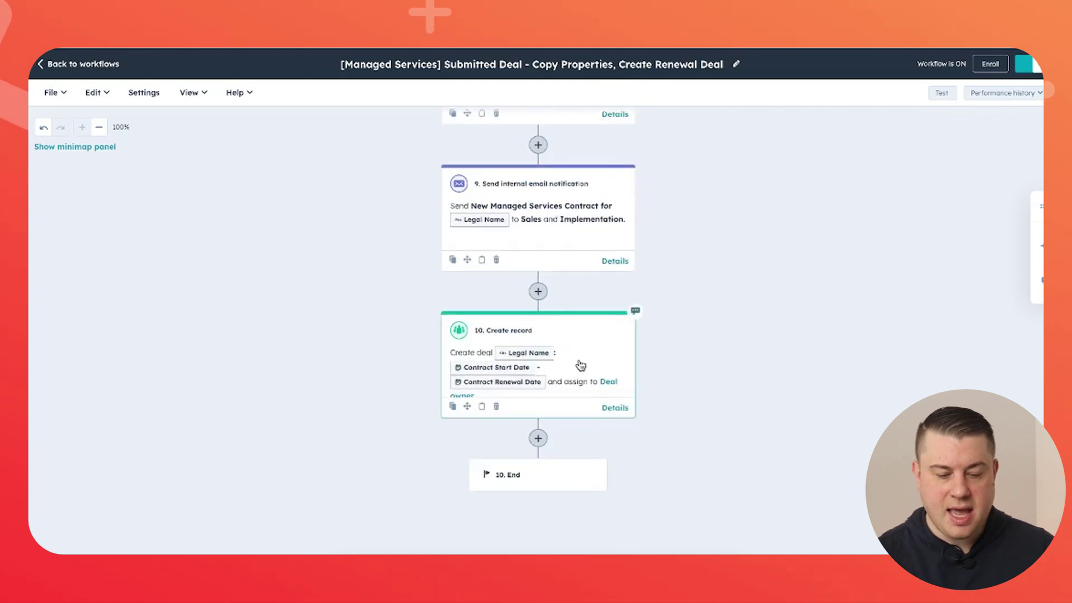
left_click(581, 353)
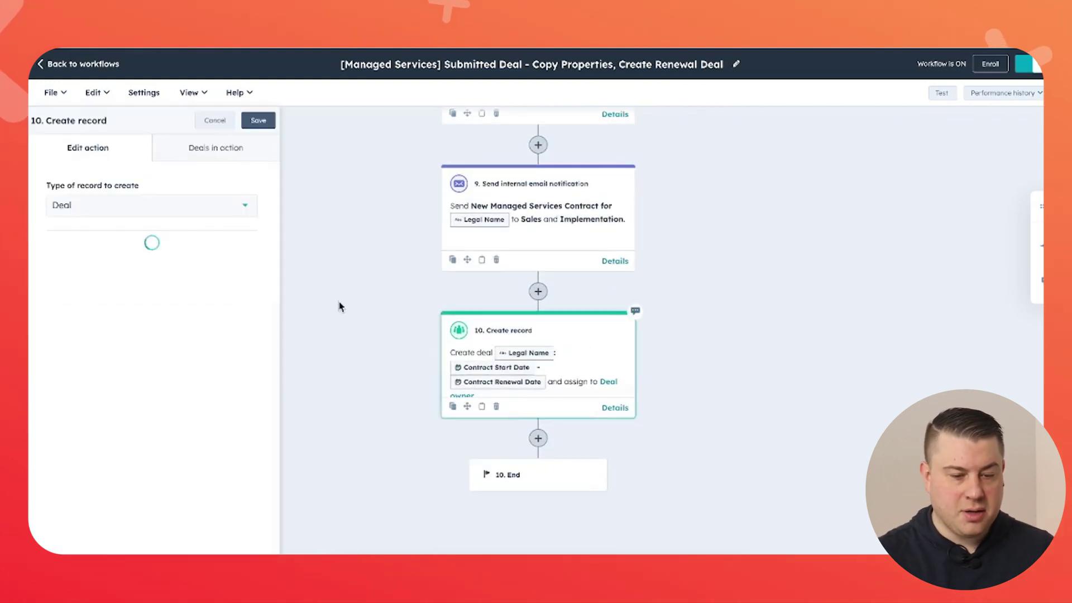
Scroll down to review the workflow's actions.
scroll(168, 341, "down", 5)
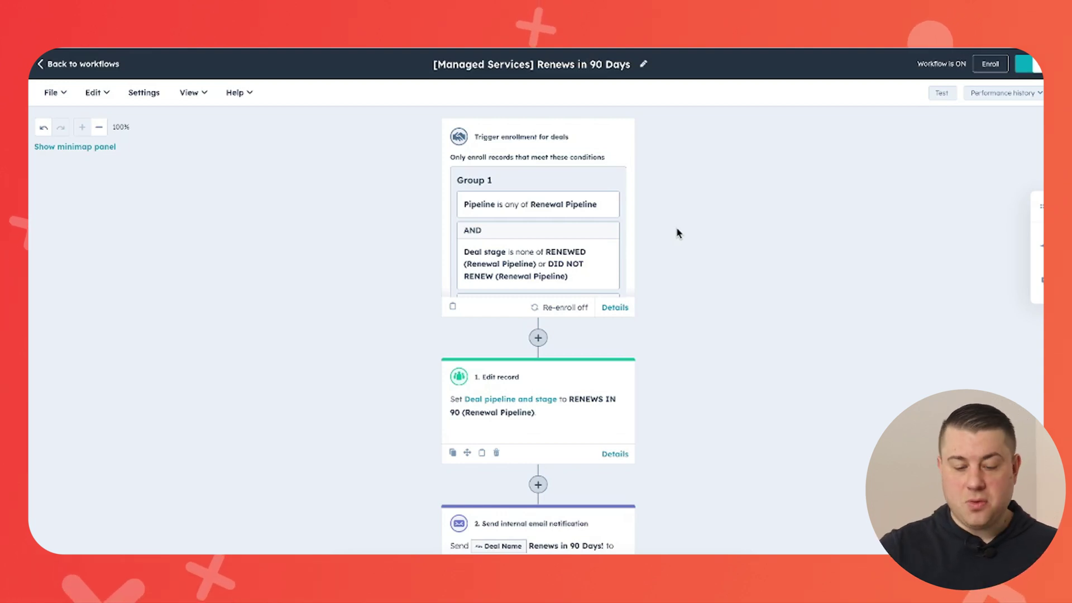
Open the Renews in 90 Days email notification action and read through its message body.
scroll(614, 331, "down", 2)
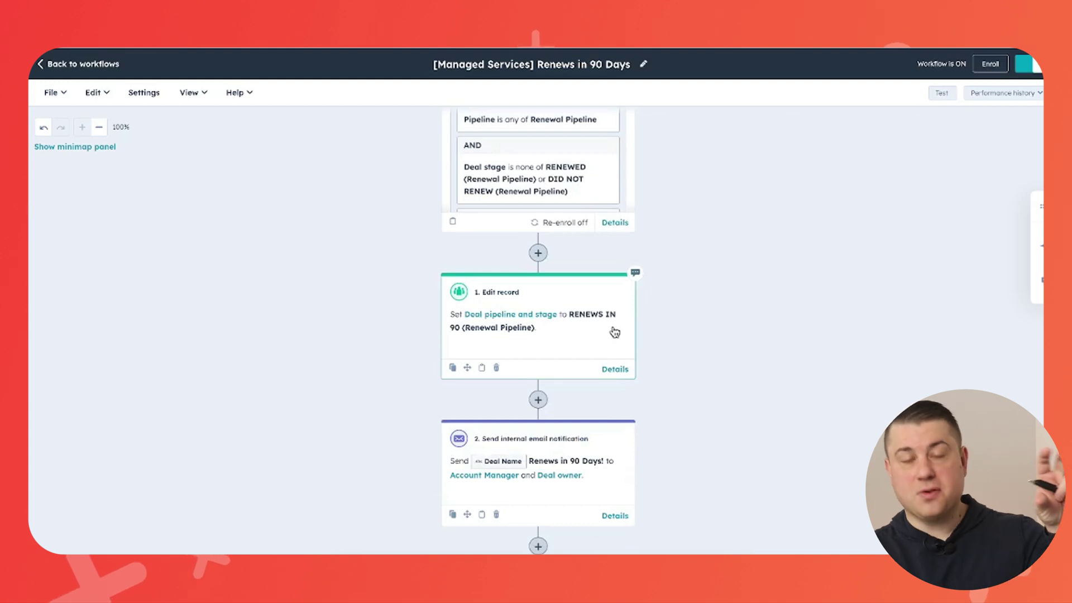
scroll(614, 333, "down", 1)
scroll(615, 332, "down", 1)
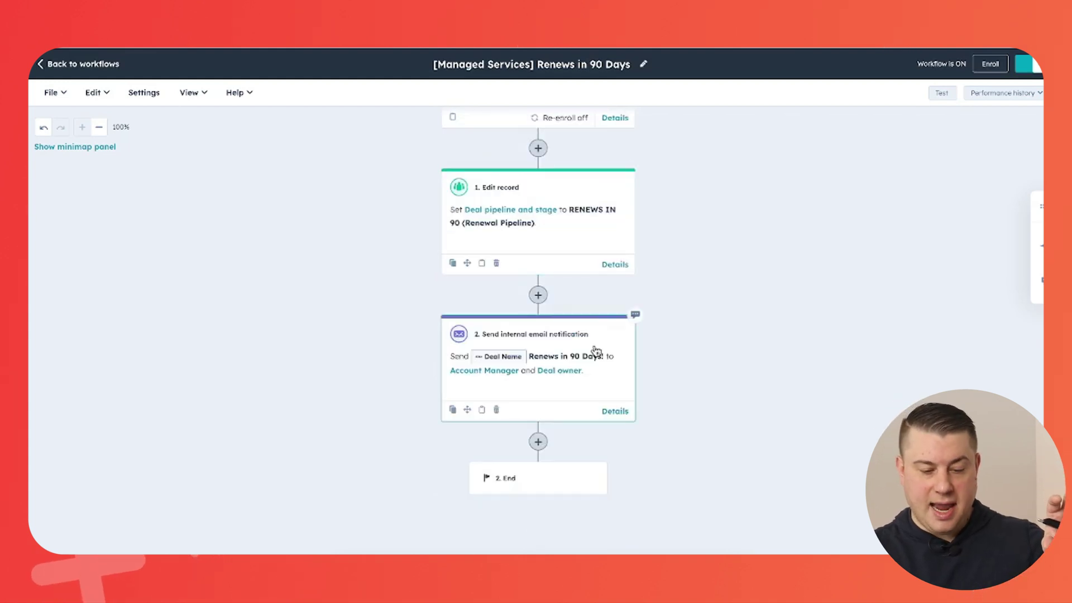
left_click(594, 352)
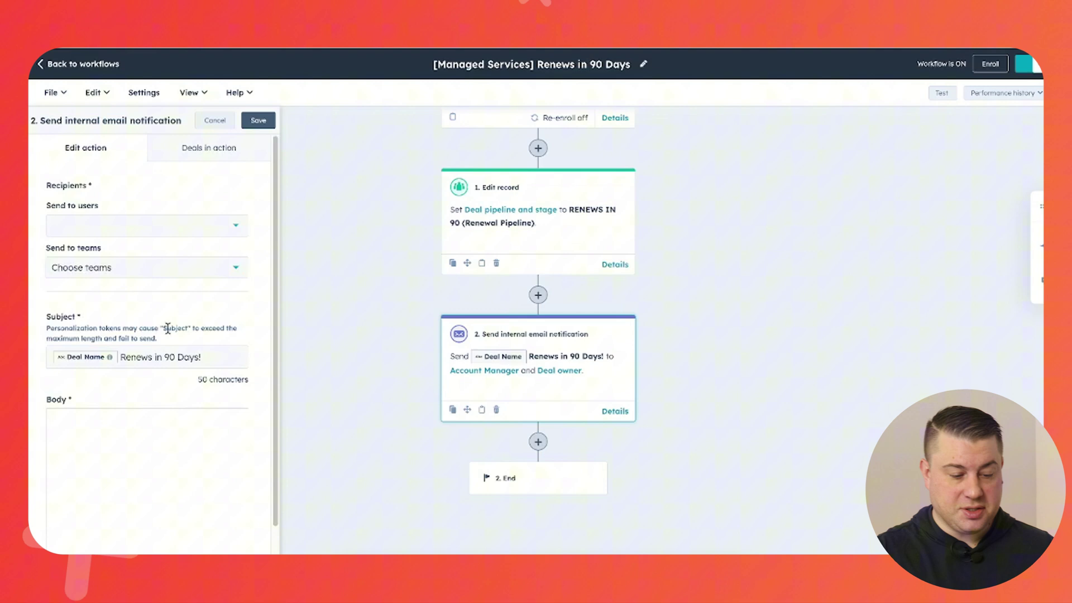
scroll(169, 327, "down", 3)
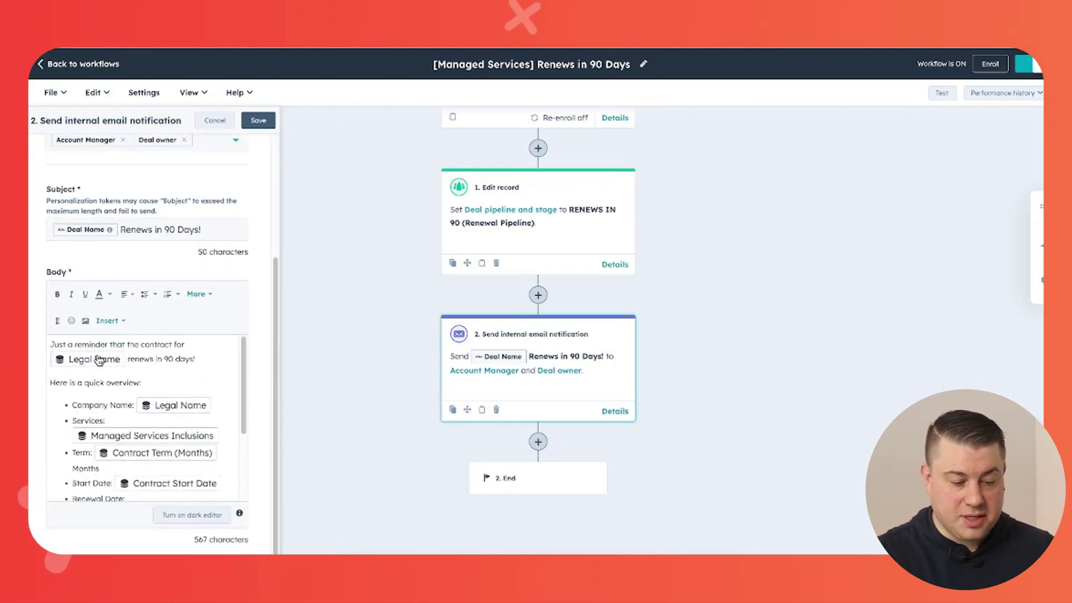
scroll(147, 363, "down", 1)
scroll(146, 368, "down", 1)
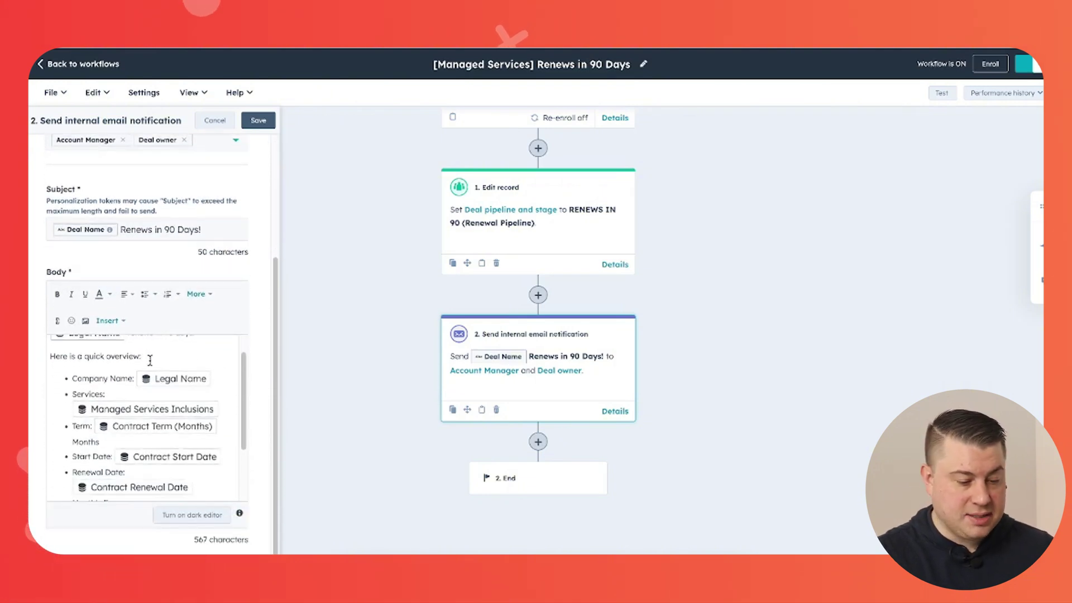
scroll(162, 375, "down", 1)
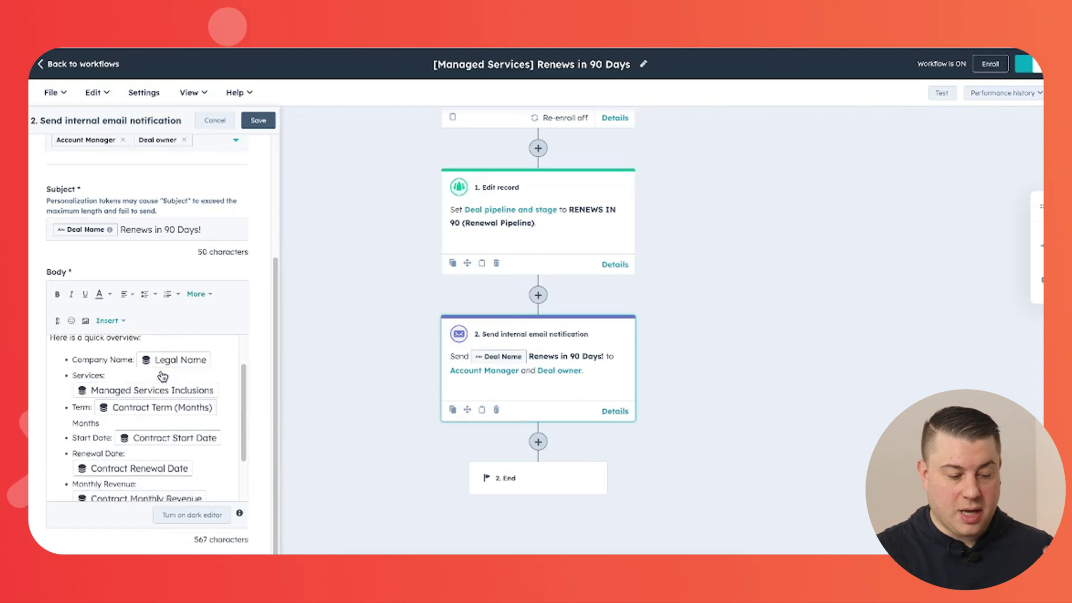
scroll(160, 371, "down", 1)
scroll(161, 370, "down", 2)
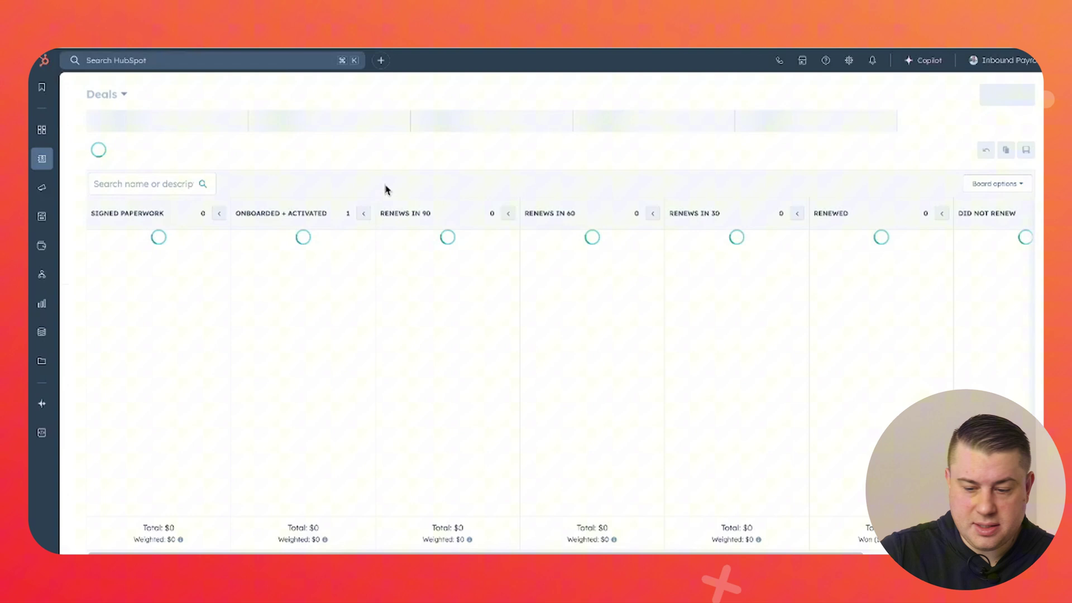
scroll(624, 547, "right", 3)
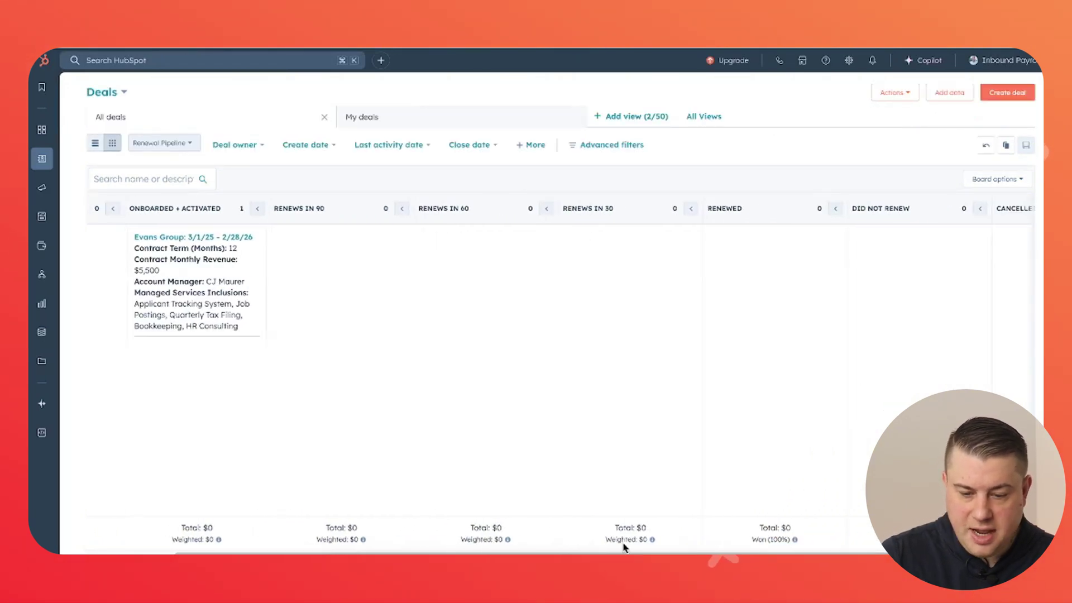
left_click_drag(193, 282, 793, 282)
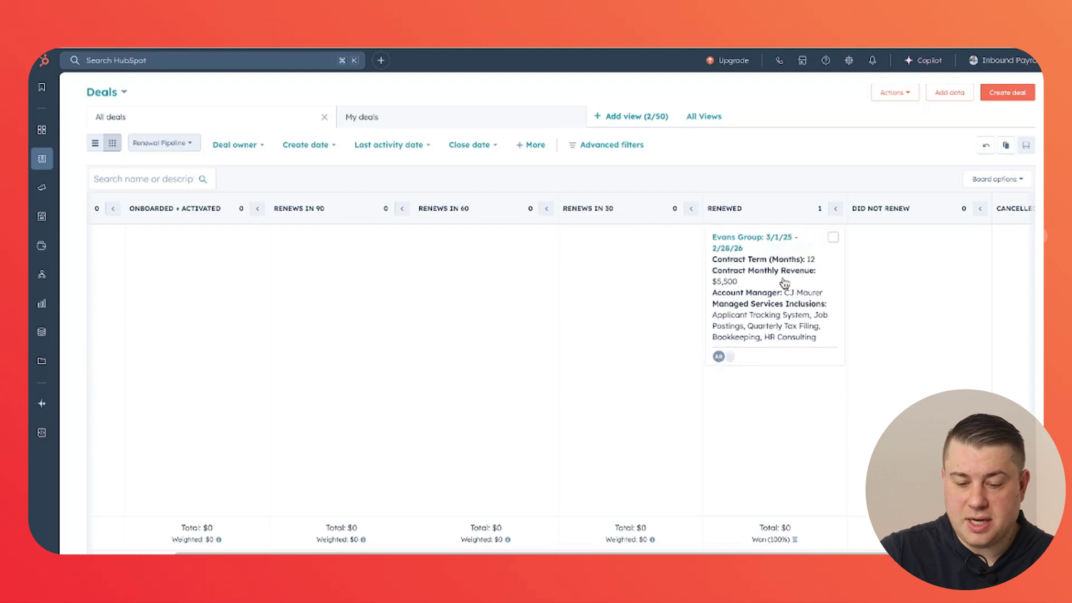
scroll(843, 396, "down", 2)
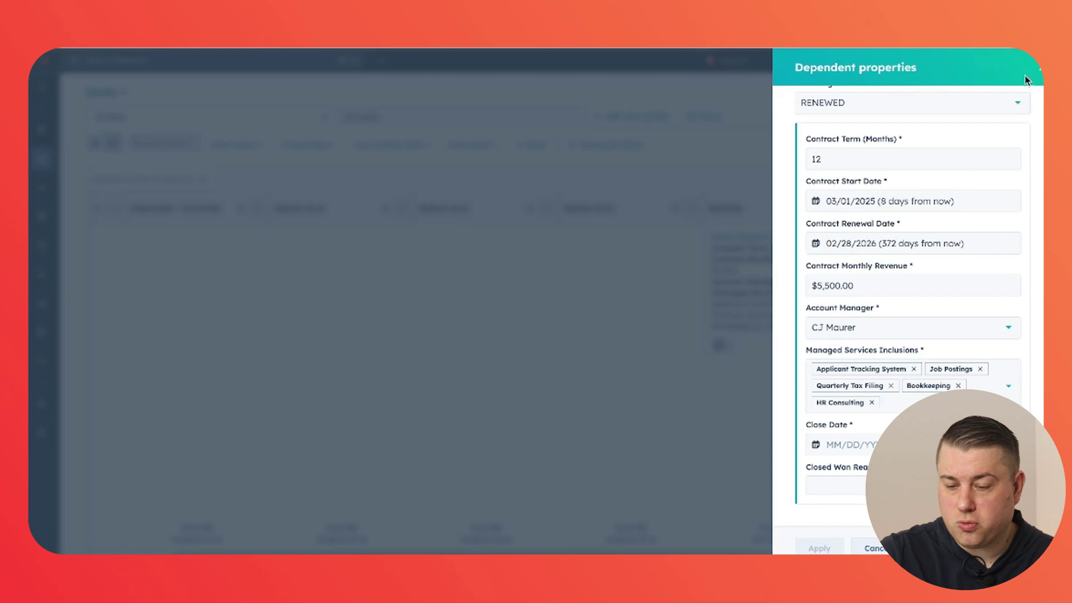
key("Escape")
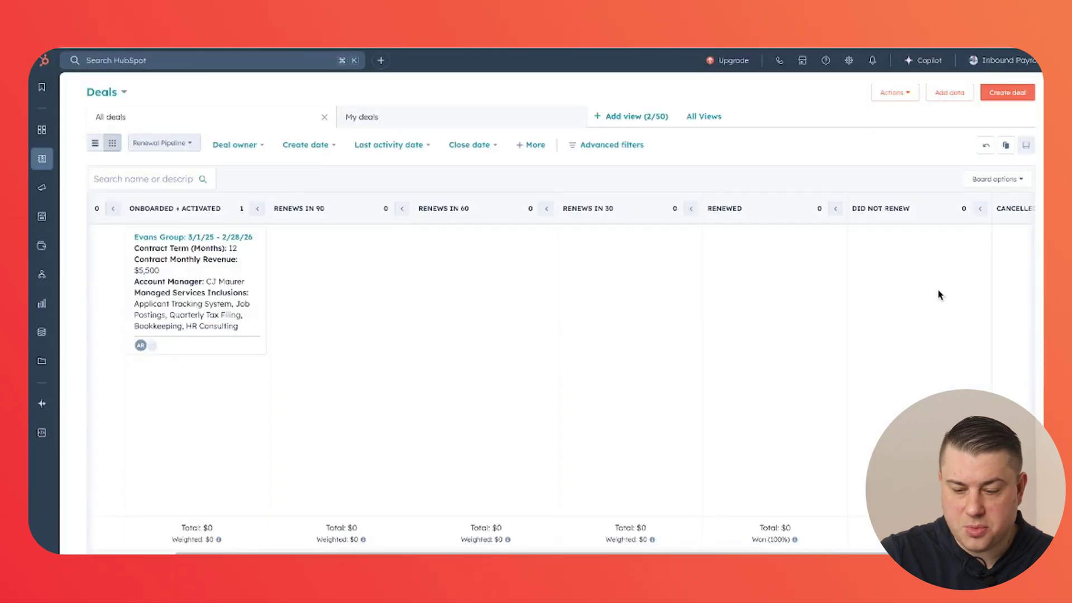
scroll(559, 363, "right", 1)
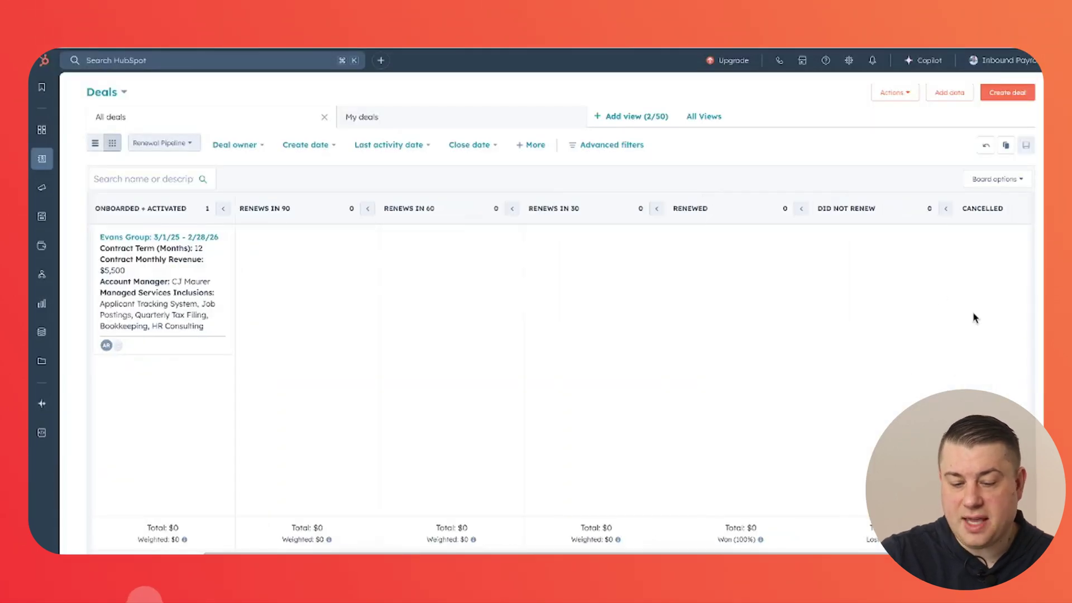
Drag Evans Group to Cancelled and inspect the Cancellation Date, Reason(s) and Win Back Possibility choices.
left_click_drag(171, 302, 984, 318)
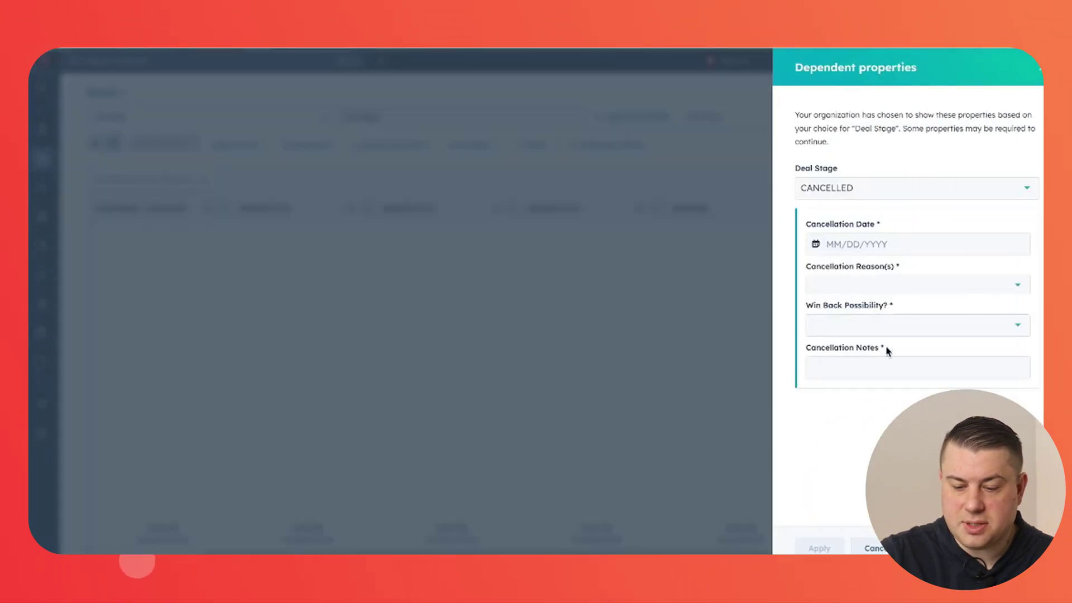
left_click(877, 246)
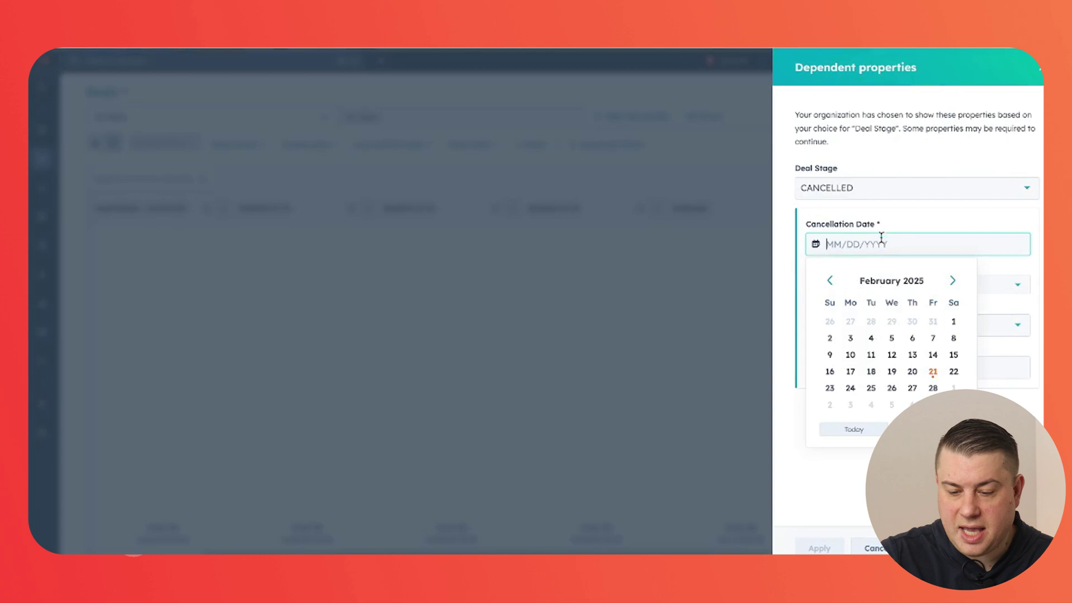
key("Escape")
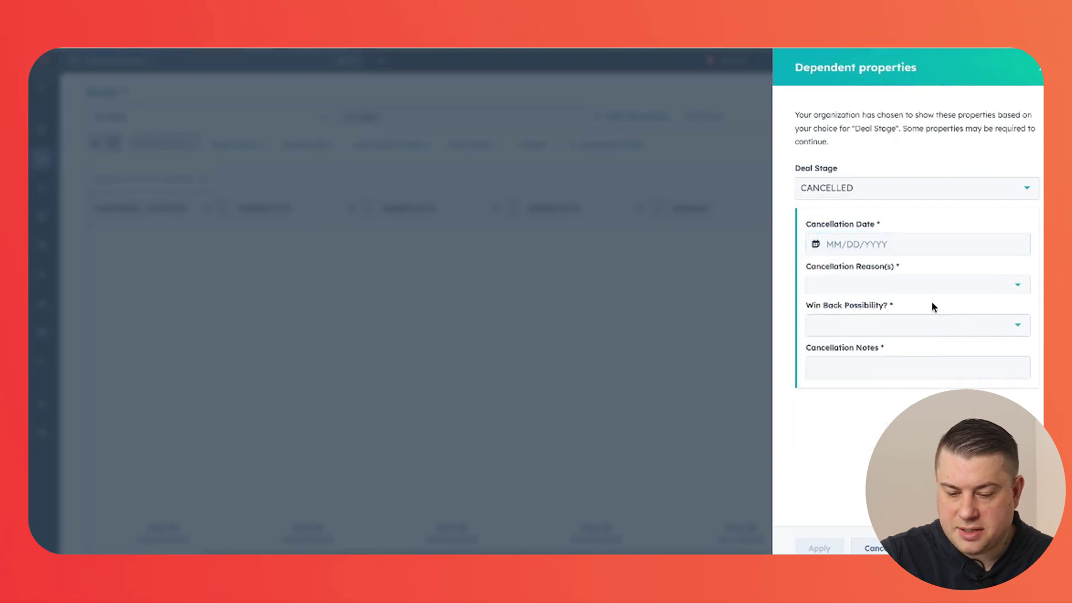
left_click(927, 285)
scroll(938, 379, "down", 3)
key("Escape")
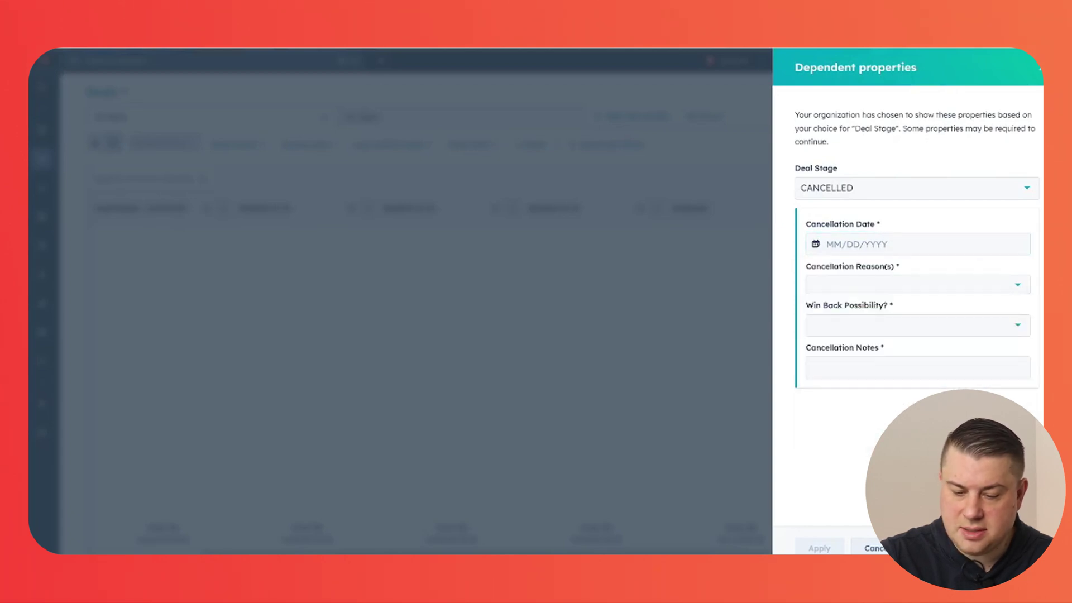
left_click(905, 325)
key("Escape")
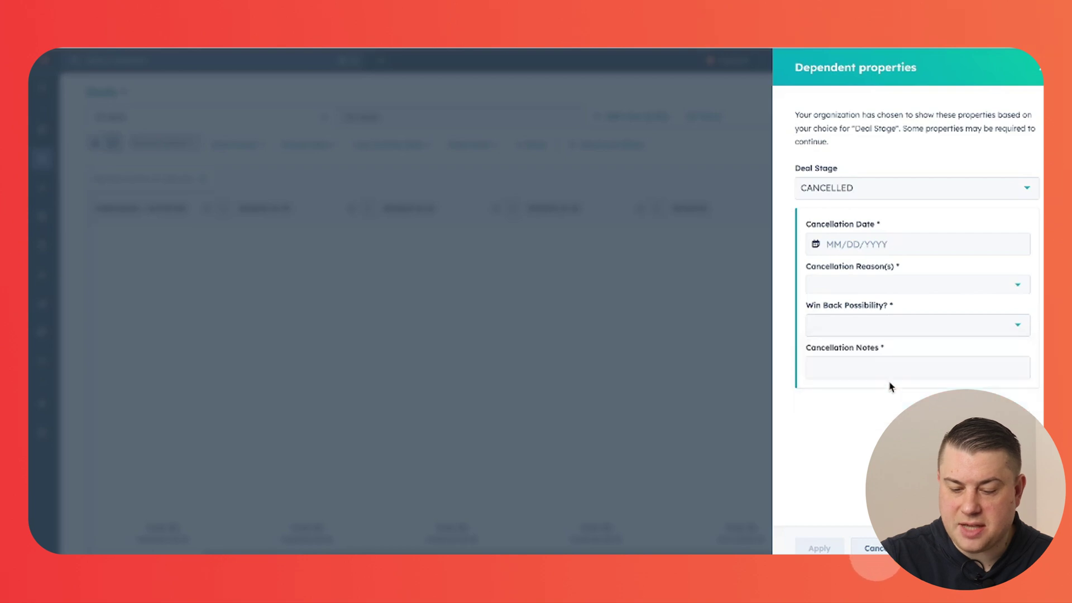